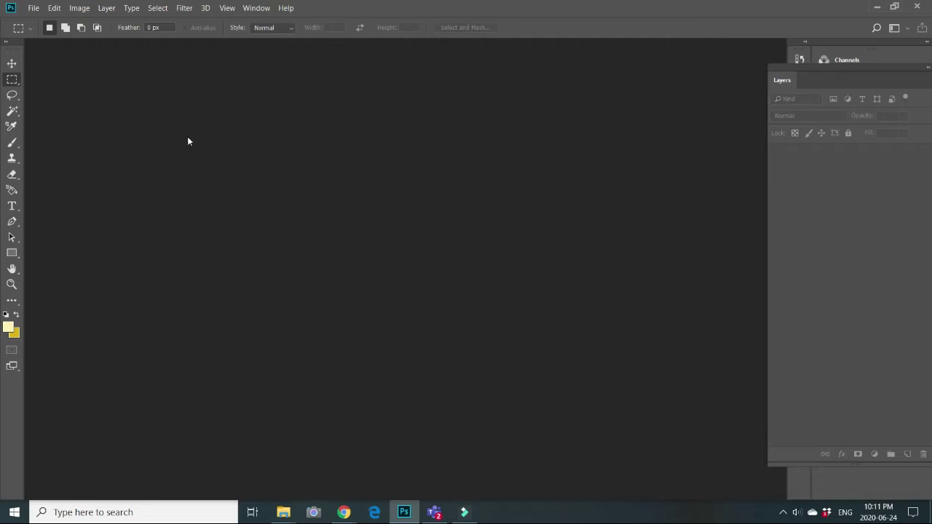
- Create a blank white 700 x 599 px document at 300 ppi
left_click(34, 10)
left_click(48, 20)
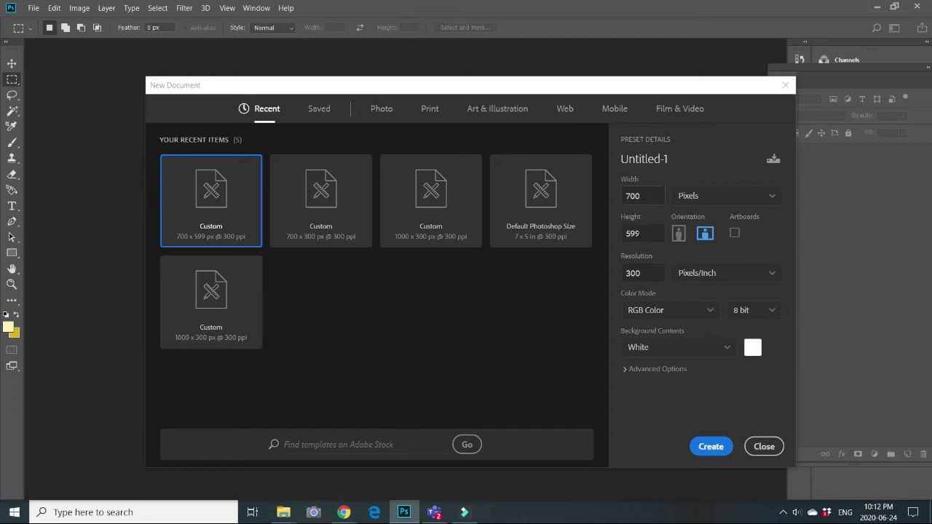
left_click(711, 445)
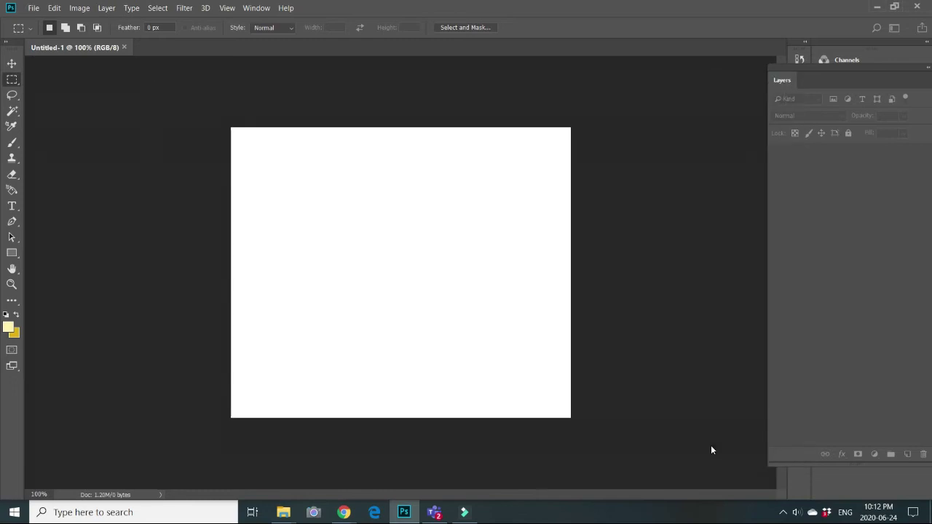
left_click(34, 9)
- Open mona-eendra-vC8wj_Kphak-unsplash.jpg from Downloads as its own document
left_click(44, 33)
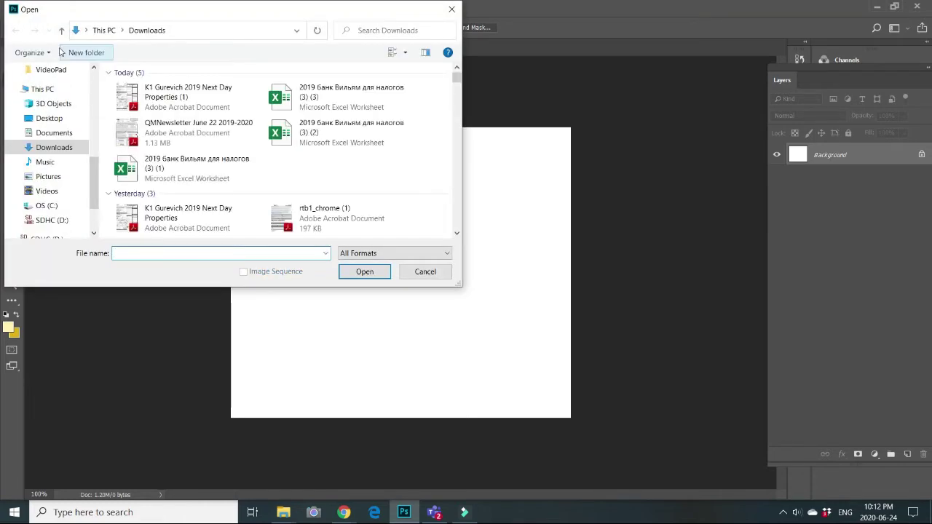
left_click_drag(456, 85, 458, 102)
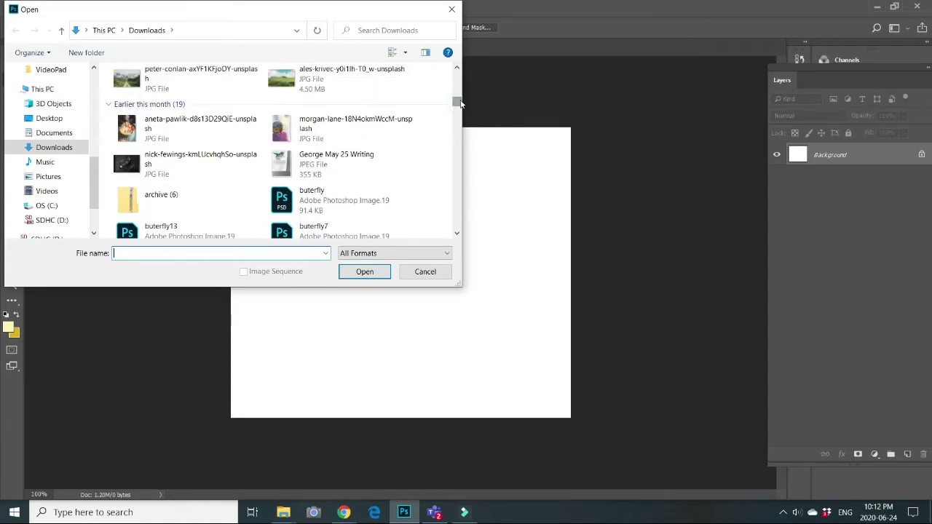
left_click_drag(460, 103, 462, 110)
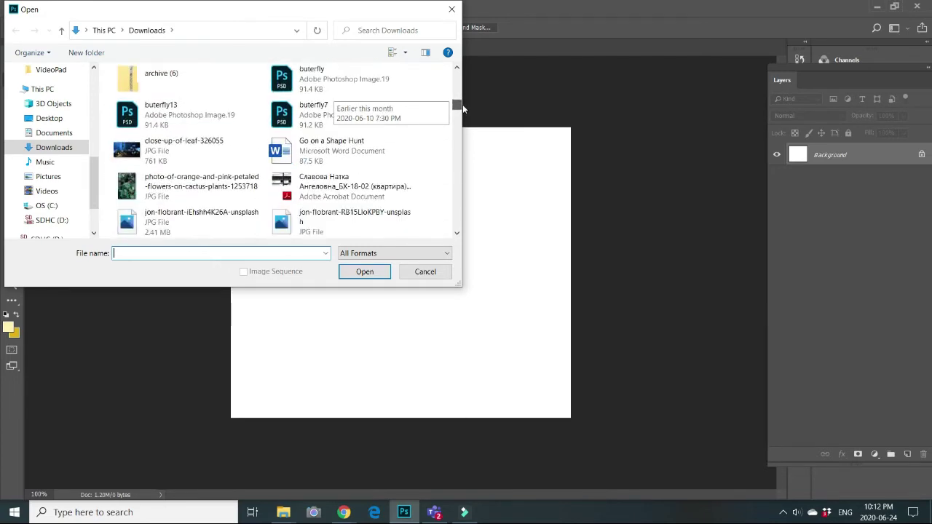
left_click_drag(462, 104, 466, 91)
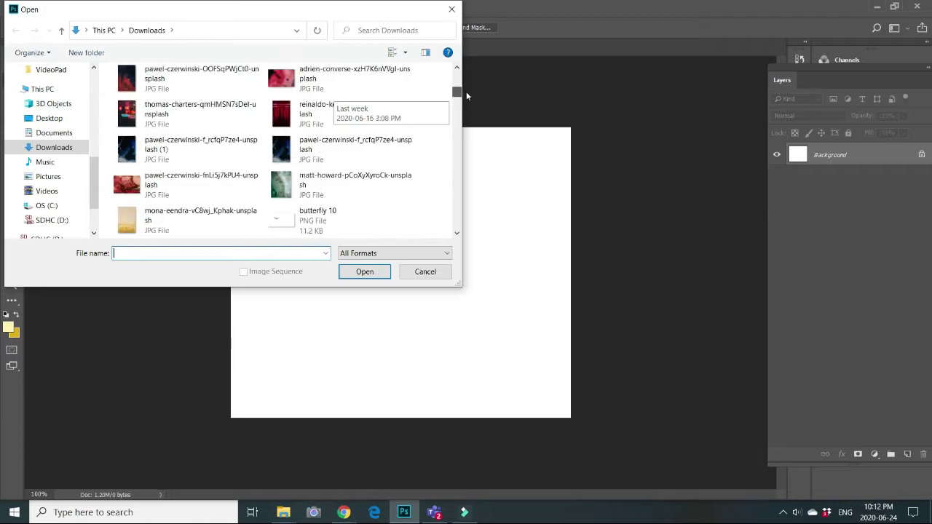
left_click(191, 218)
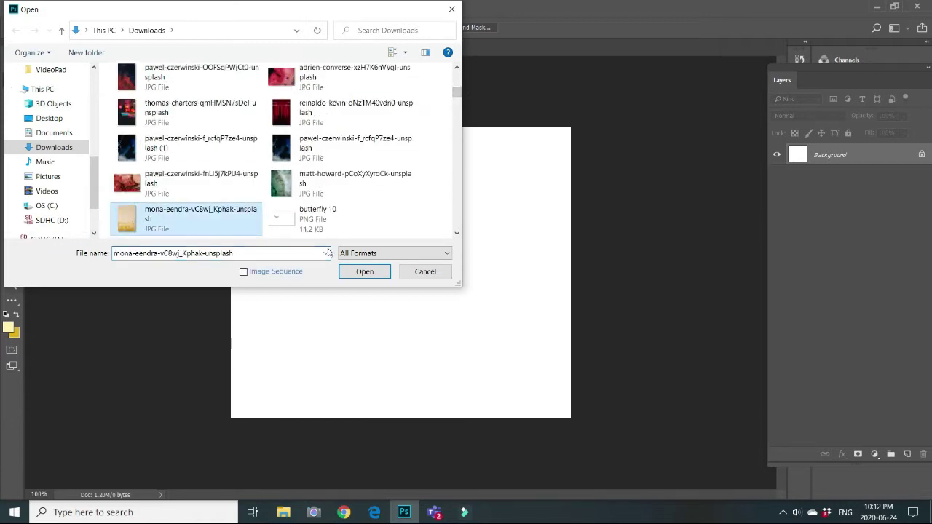
left_click(373, 275)
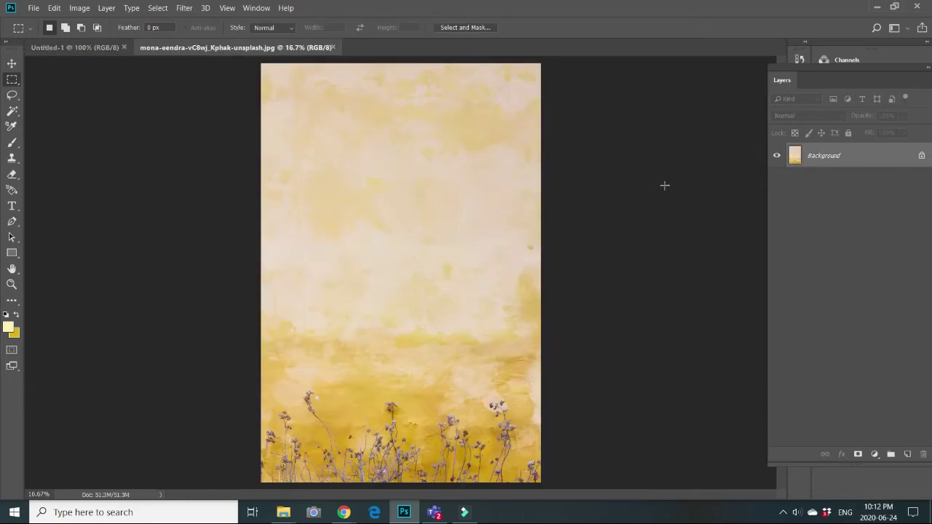
- Unlock the Background as Layer 0 and create a video timeline for the watercolor document
left_click(922, 157)
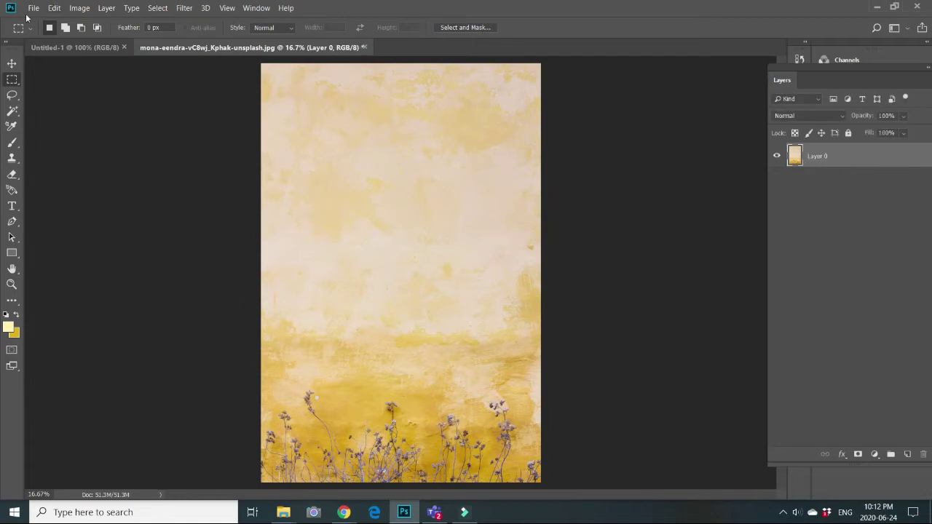
left_click(258, 10)
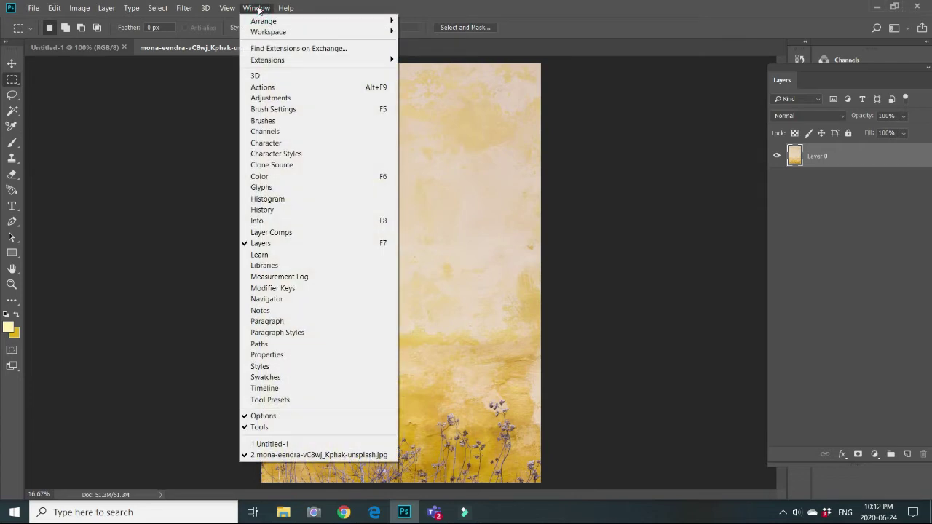
left_click(266, 389)
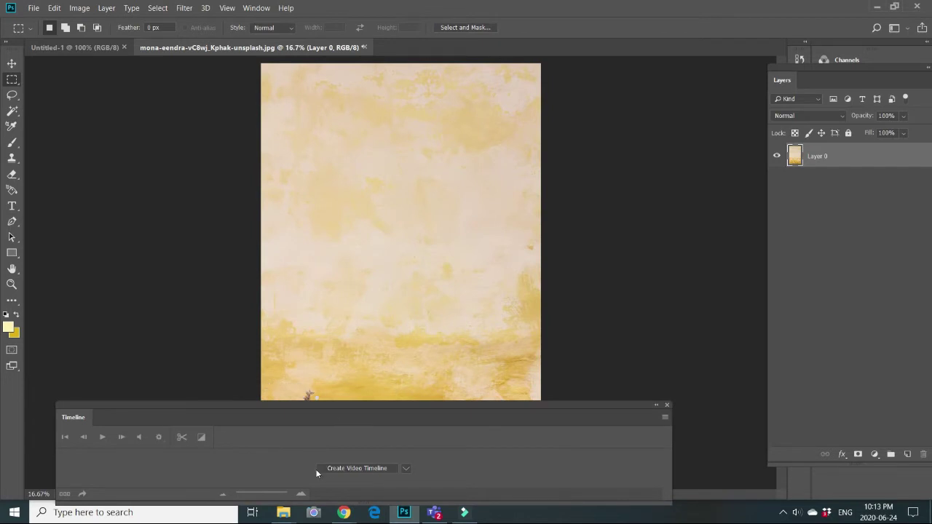
left_click(406, 468)
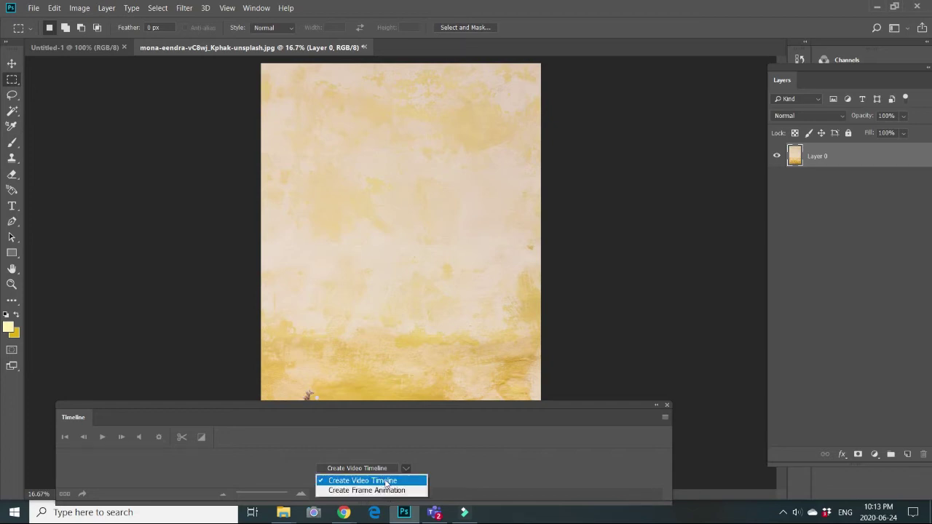
left_click(385, 481)
left_click(382, 468)
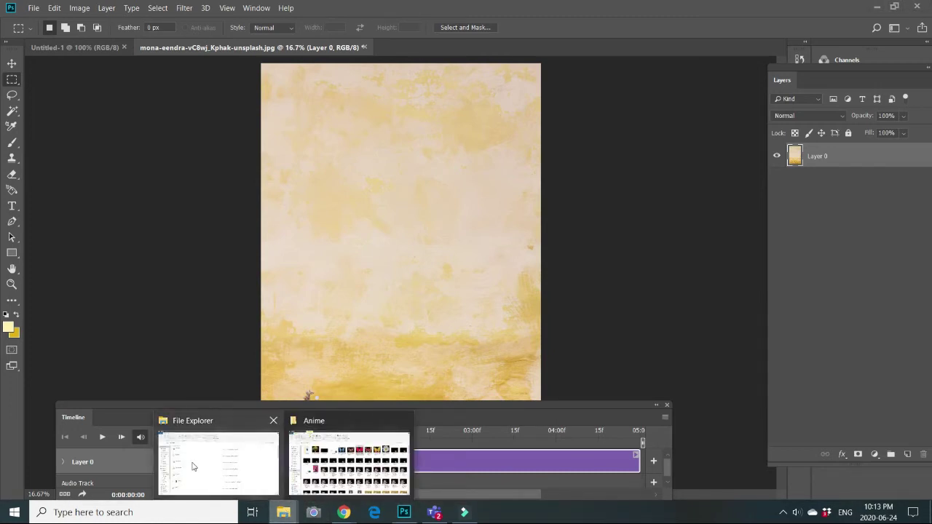
mouse_move(283, 512)
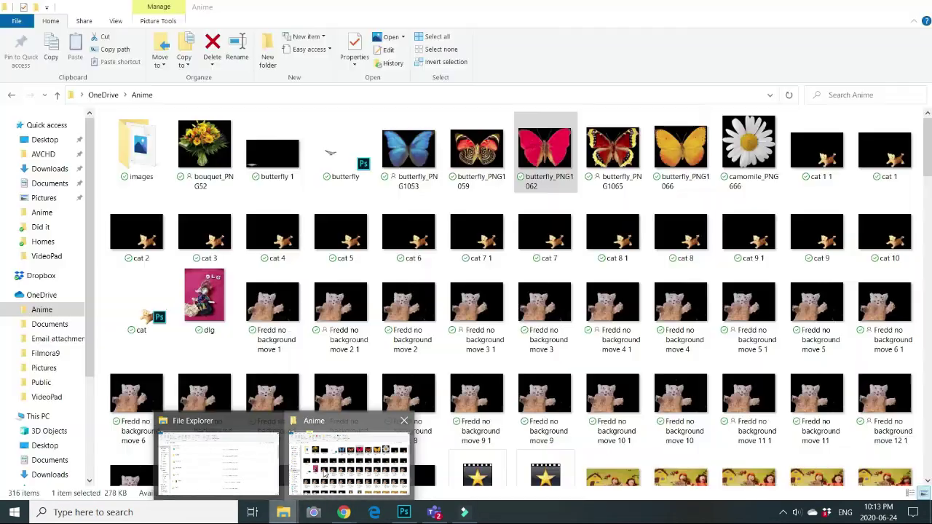
- Drag butterfly_PNG1062 from the Anime folder toward Photoshop
left_click(325, 473)
mouse_move(542, 153)
left_mouse_down()
mouse_move(479, 291)
mouse_move(409, 518)
left_mouse_up()
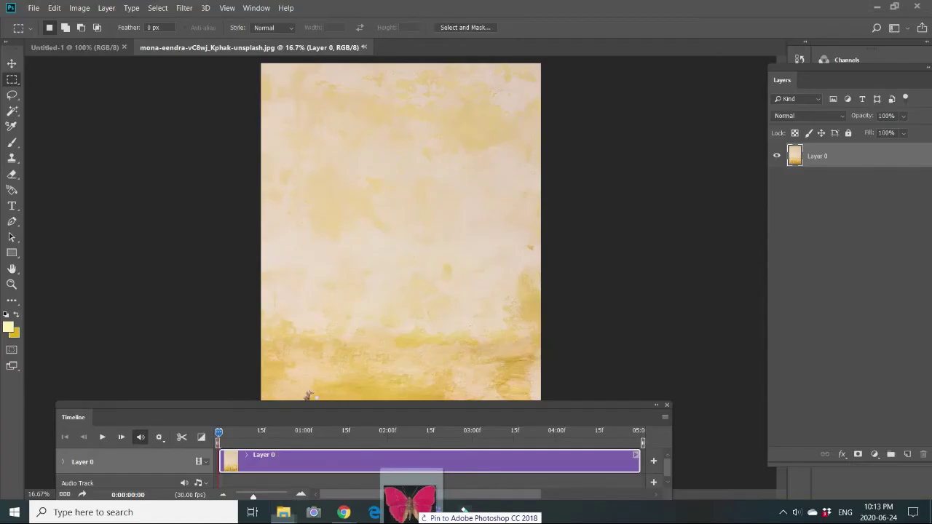
- Drop the pink butterfly near the canvas centre, scale it up about fourfold, and commit
left_click_drag(409, 510, 397, 297)
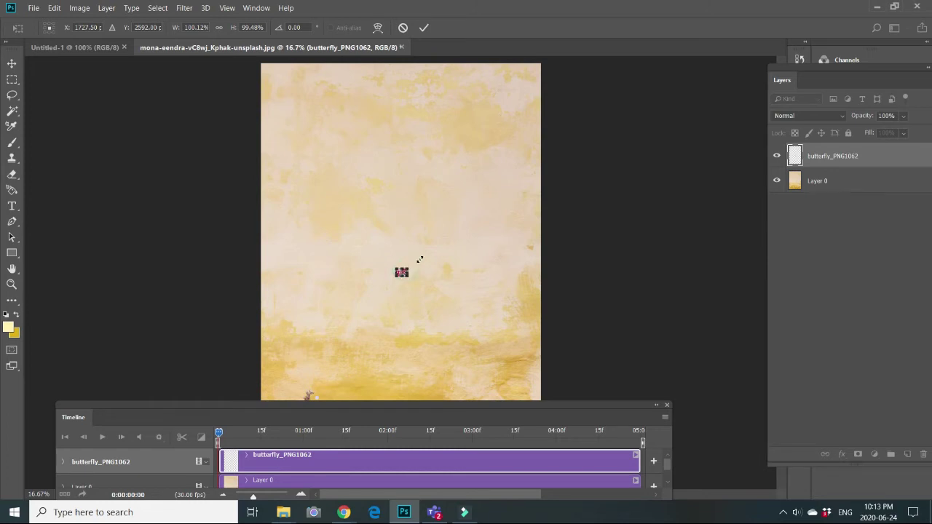
left_click_drag(407, 266, 432, 243)
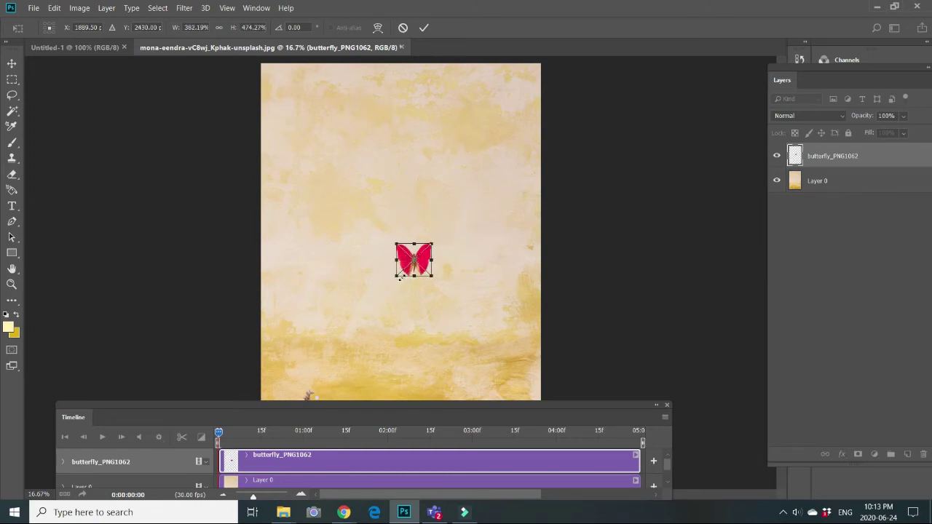
left_click_drag(396, 276, 388, 282)
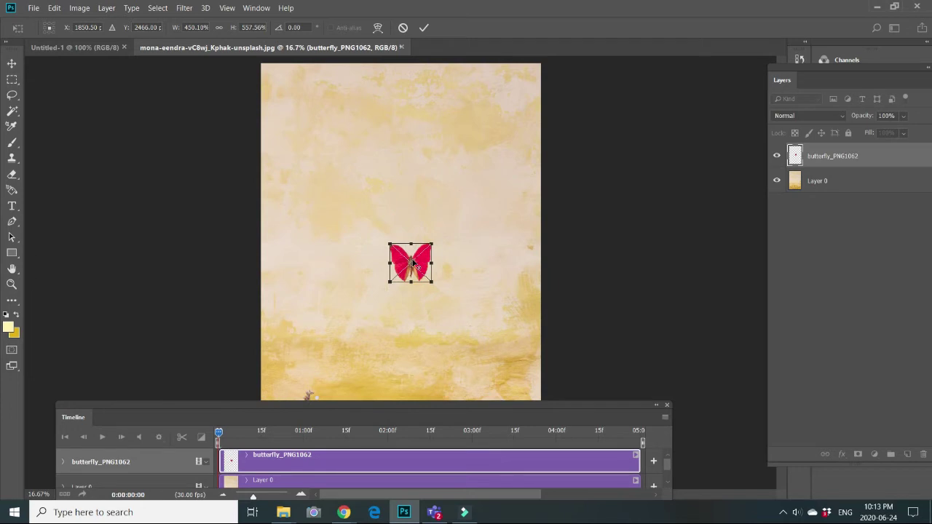
left_click(424, 28)
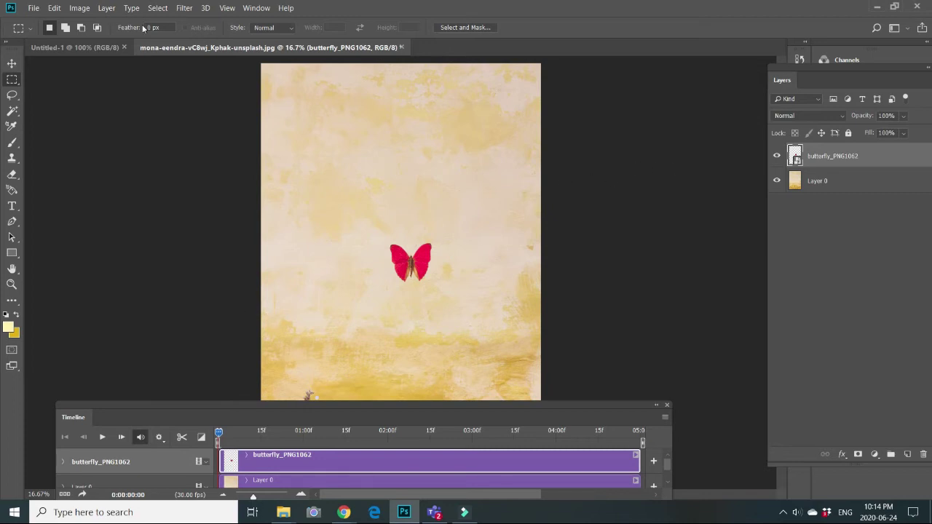
- Free-transform the butterfly to a starting spot off the canvas's left edge
left_click(53, 8)
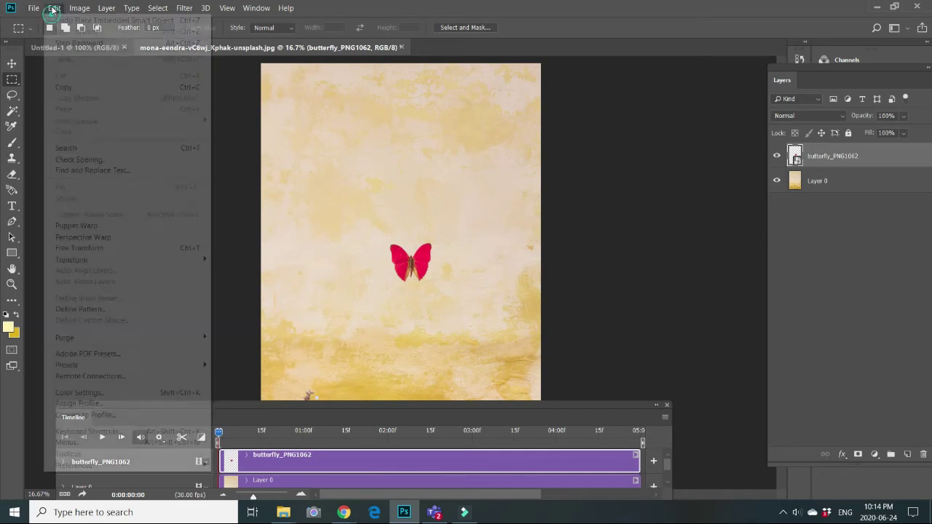
left_click(76, 251)
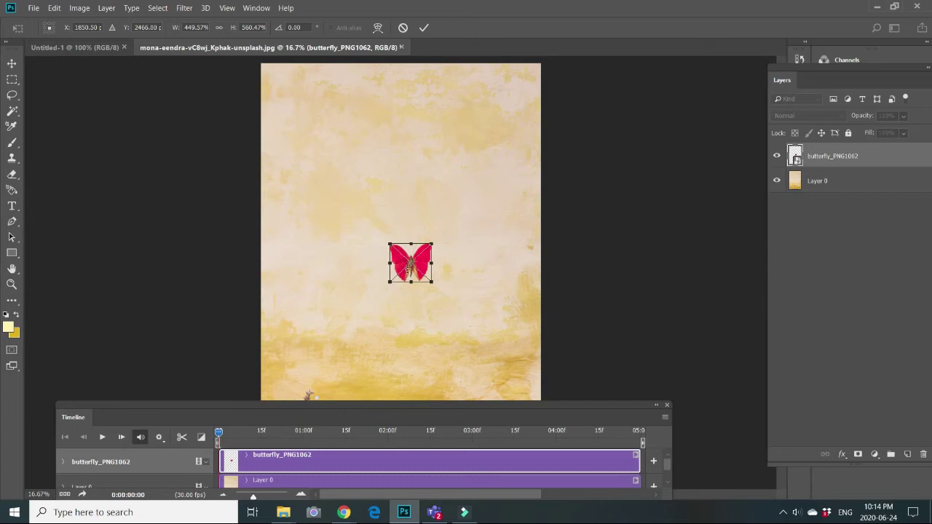
left_click_drag(407, 266, 236, 291)
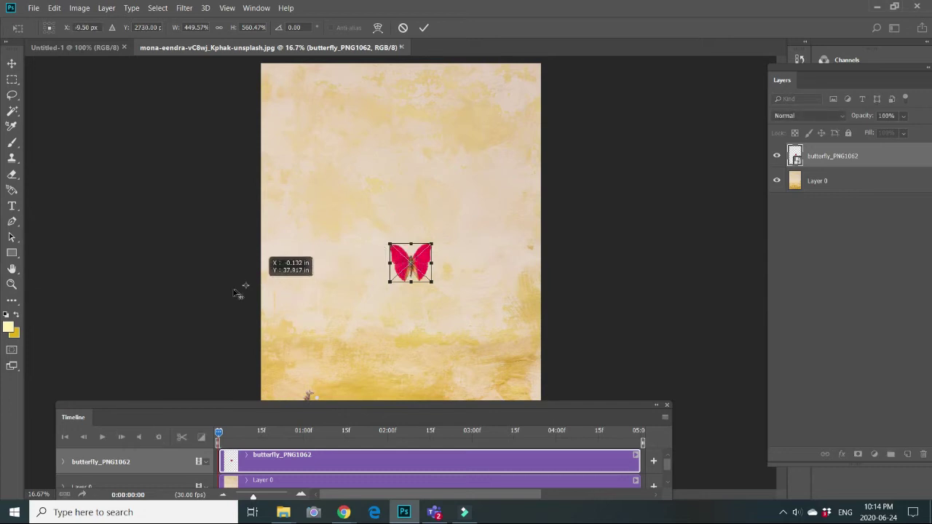
mouse_move(235, 289)
left_mouse_down()
mouse_move(183, 335)
mouse_move(210, 320)
left_mouse_up()
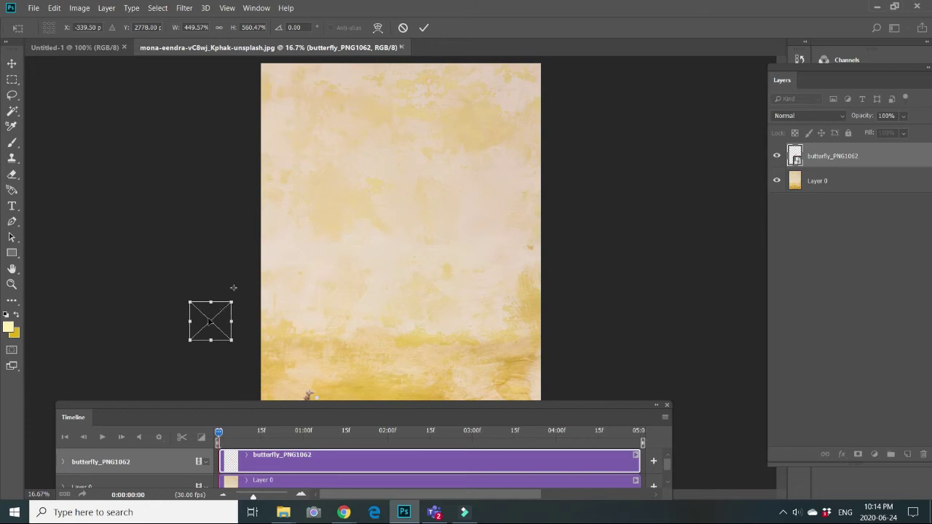
left_click(424, 28)
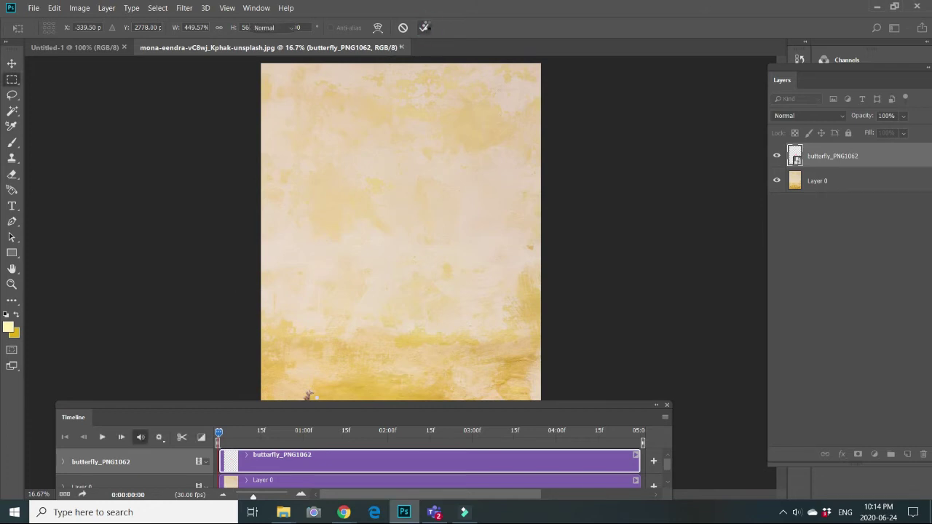
- Expand the butterfly_PNG1062 track and add a Transform keyframe at 0f
left_click(64, 462)
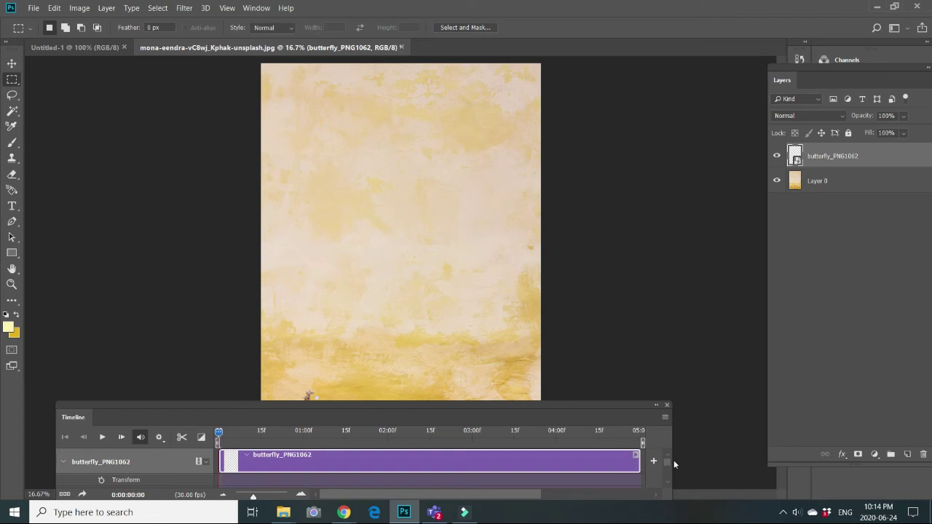
left_click_drag(670, 462, 670, 464)
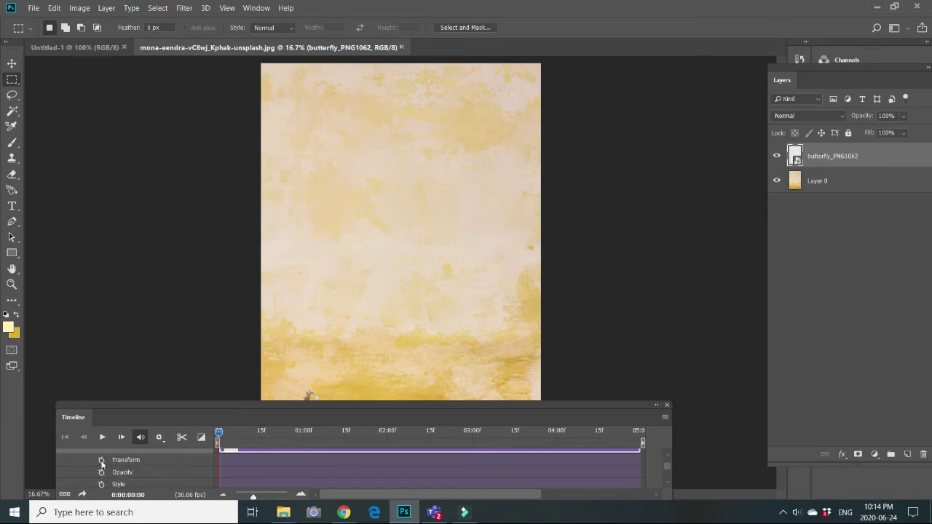
left_click(101, 461)
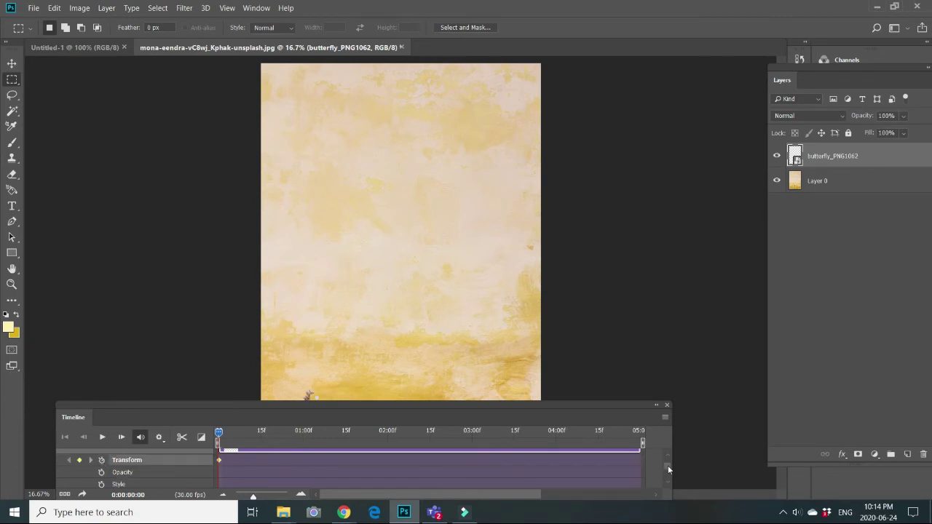
left_click_drag(668, 465, 667, 461)
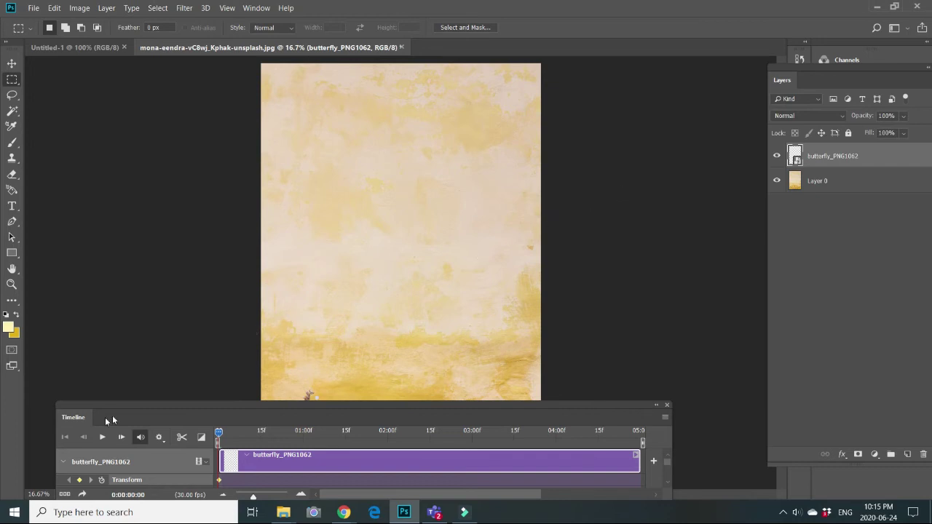
left_click(221, 434)
- At about 3:01, move the butterfly beyond the canvas's upper right as its ending keyframe
left_click(277, 434)
left_click_drag(373, 433, 477, 438)
left_click(54, 9)
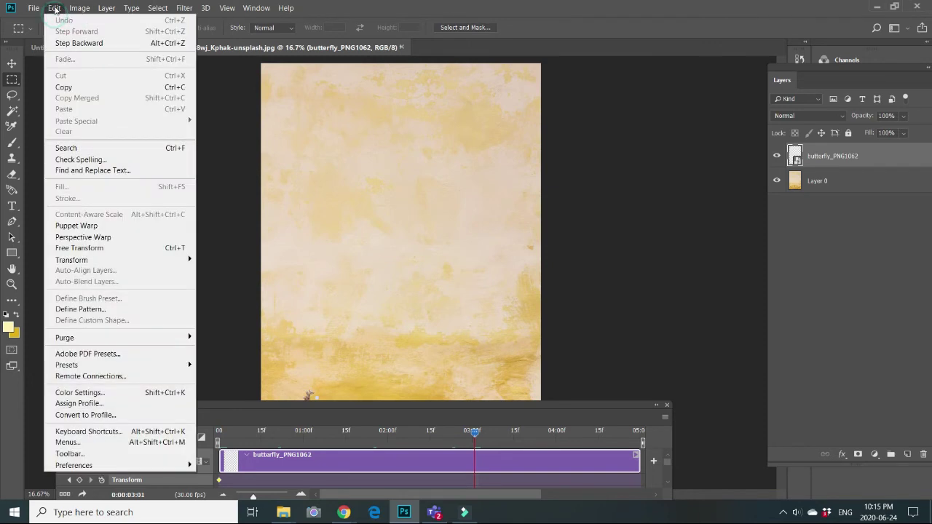
left_click(90, 249)
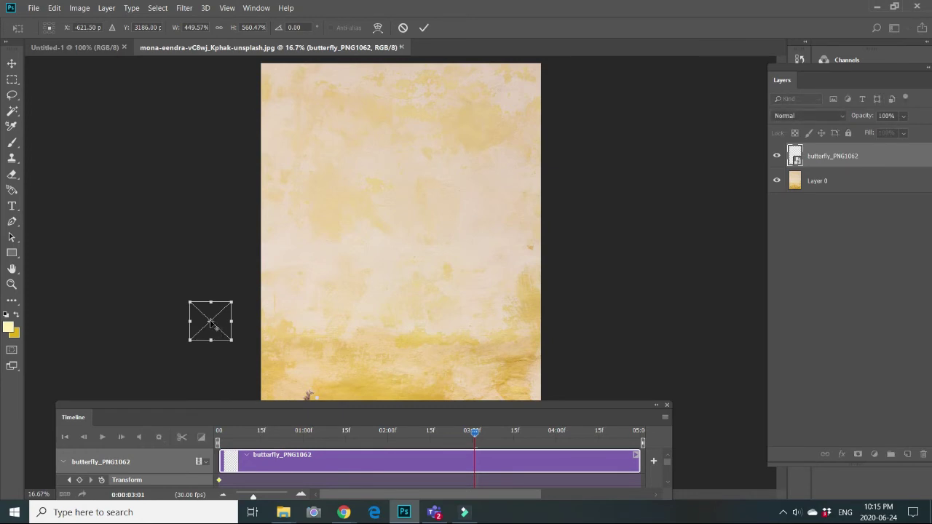
left_click_drag(209, 322, 615, 171)
left_click_drag(211, 320, 608, 180)
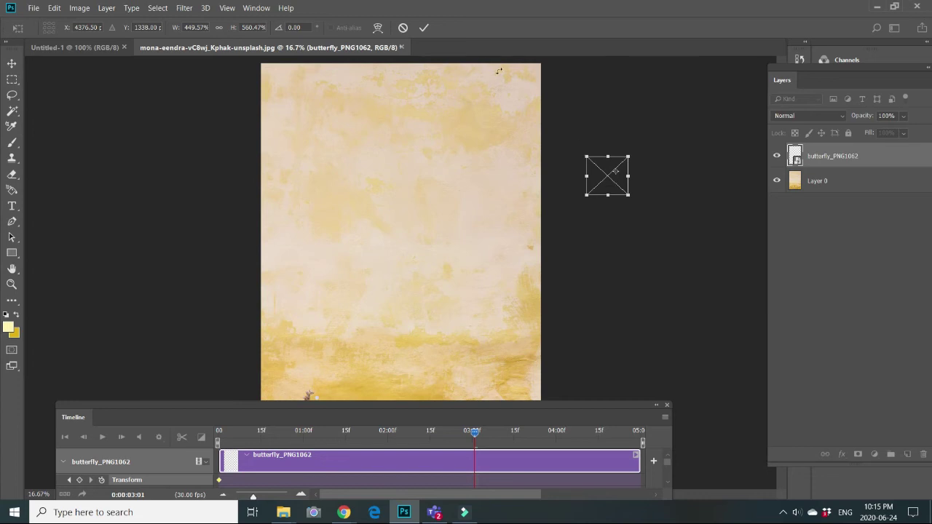
left_click(423, 28)
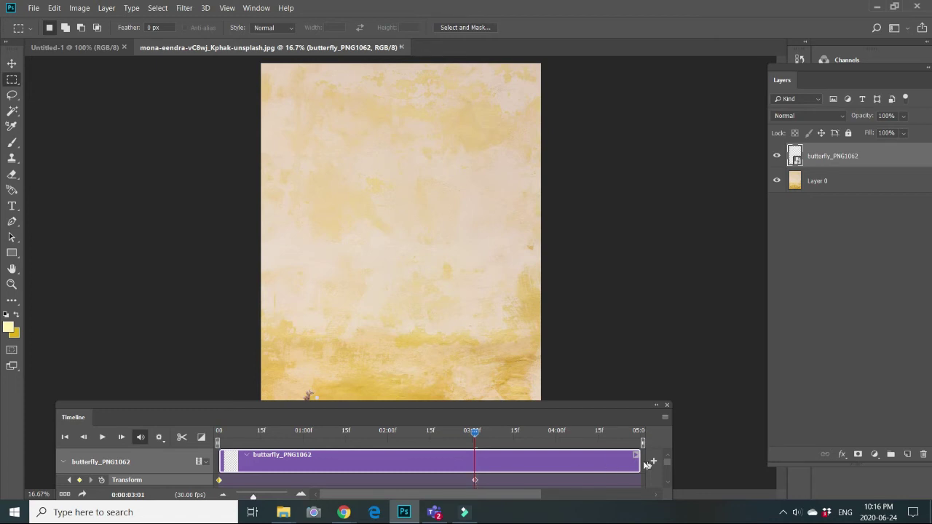
- Trim the butterfly_PNG1062 and Layer 0 clips to end at about 03:00
left_click_drag(638, 461, 479, 462)
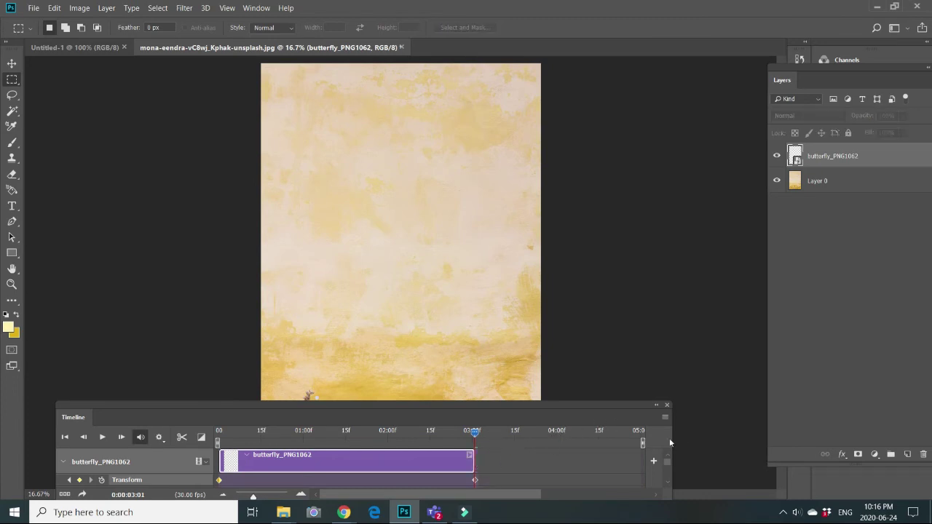
left_click_drag(670, 462, 670, 472)
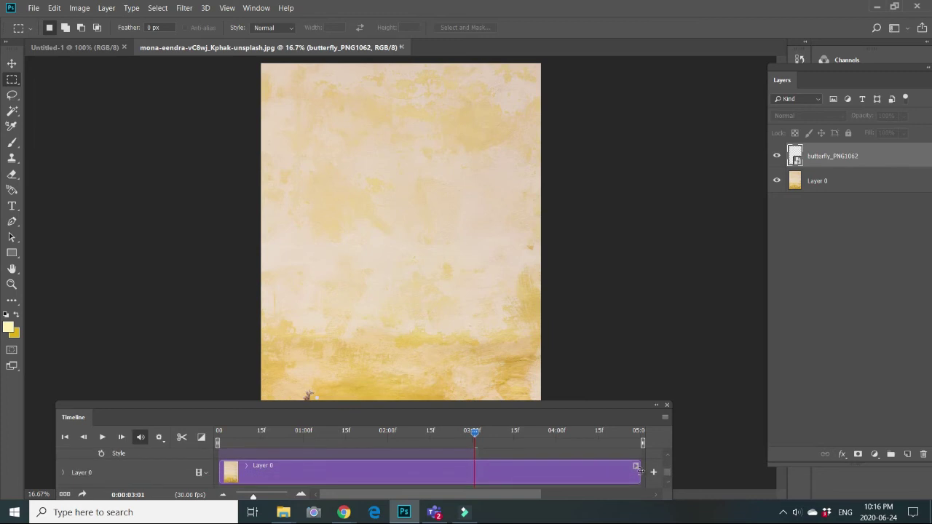
left_click_drag(639, 470, 479, 471)
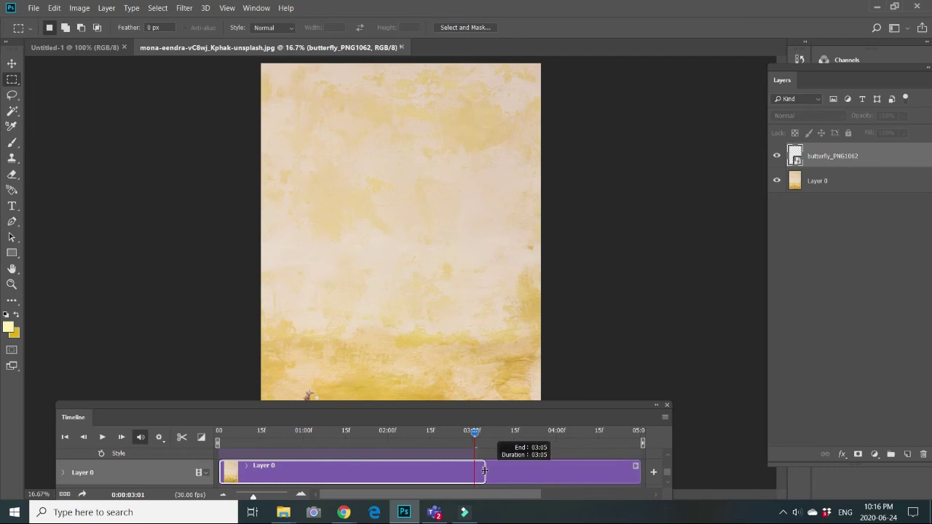
left_click_drag(478, 470, 480, 474)
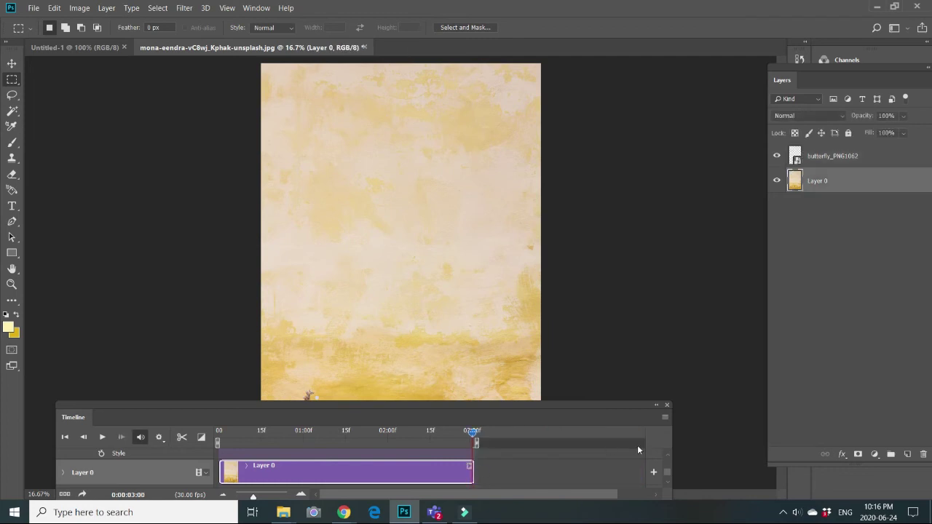
scroll(669, 464, "up", 2)
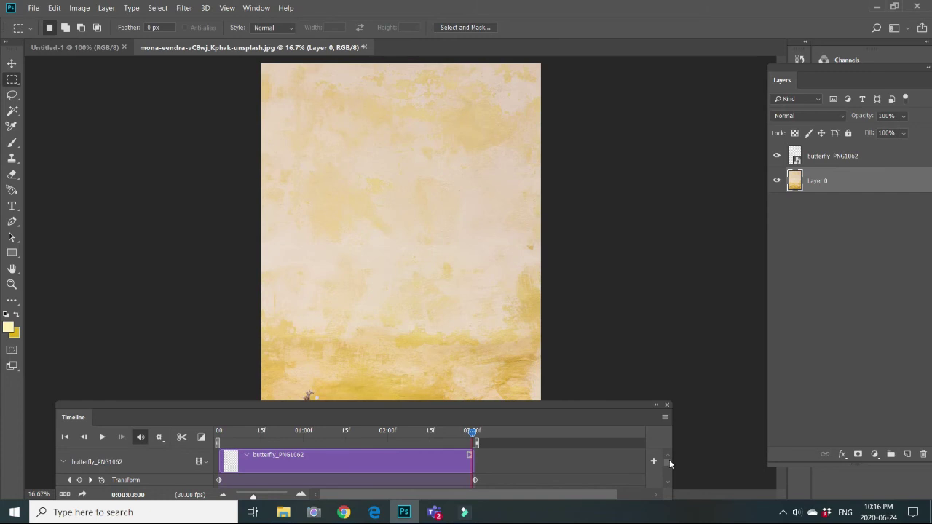
- Play the Timeline preview of the butterfly flying across the watercolor
left_click(103, 437)
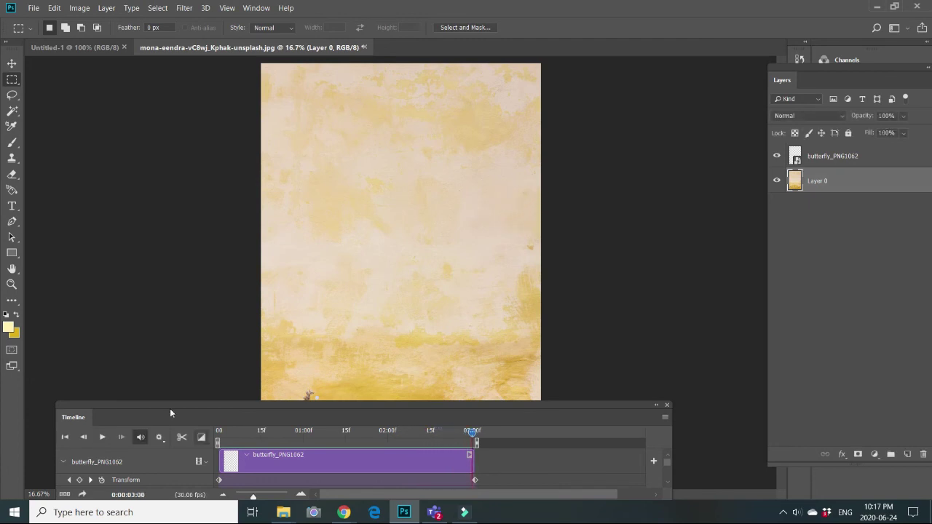
- Convert the video timeline to a looping frame animation of about ninety 0.03-second frames
left_click(67, 496)
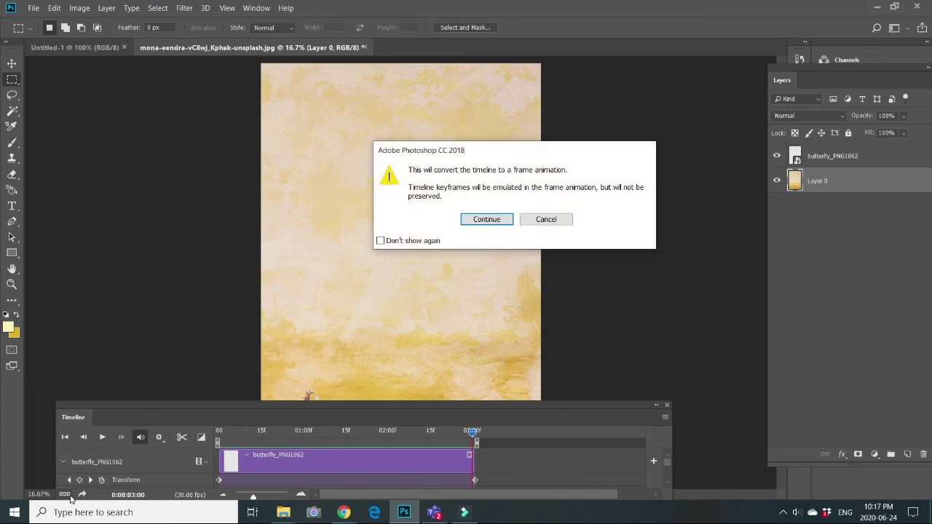
left_click(486, 219)
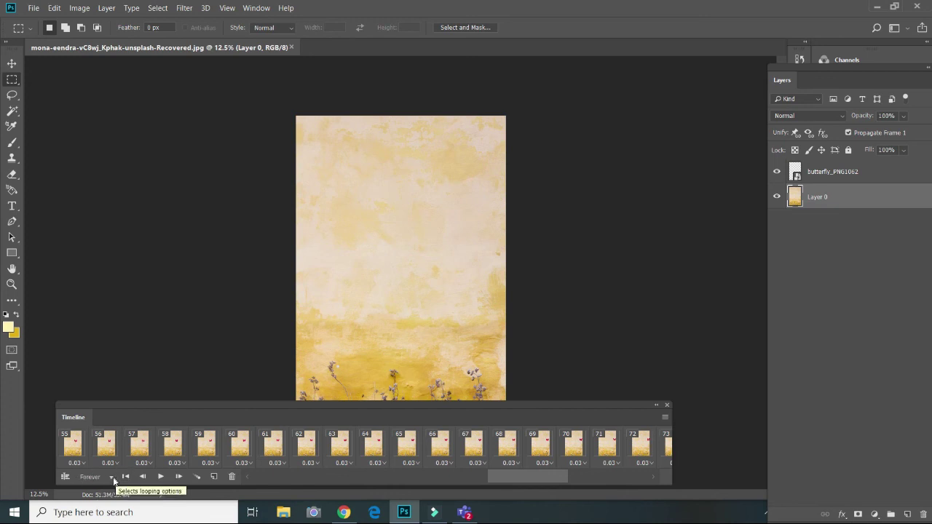
- Preview the butterfly flying across the floral background, then stop playback mid-flight
left_click(161, 477)
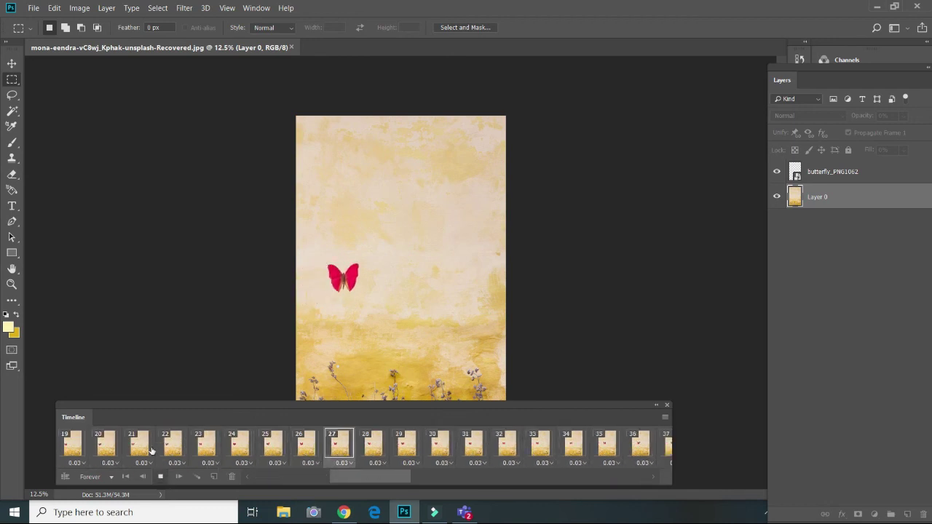
left_click(160, 476)
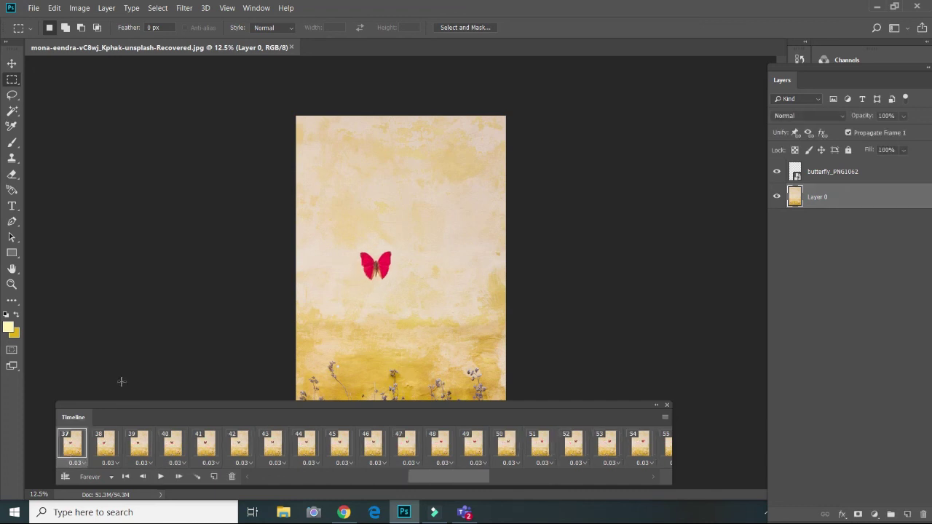
- Choose File > Export > Save for Web (Legacy) for the butterfly animation
left_click(33, 9)
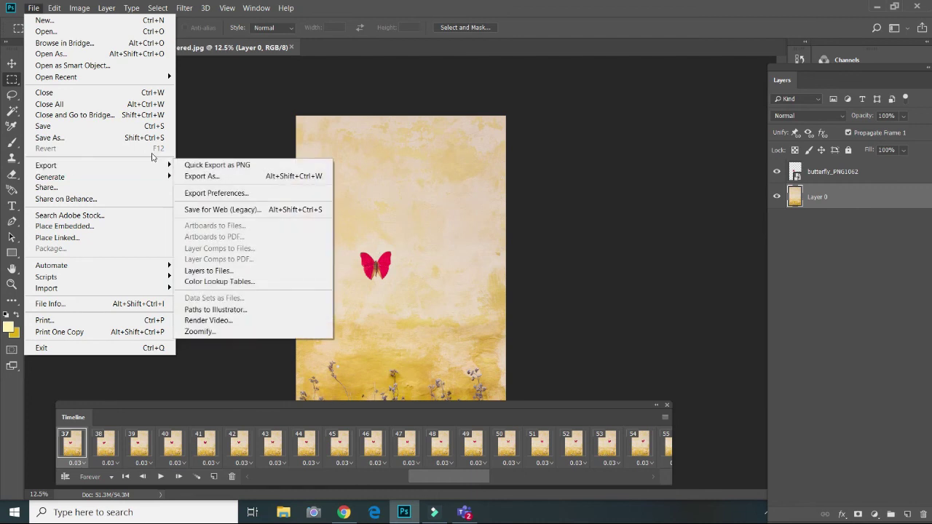
mouse_move(46, 165)
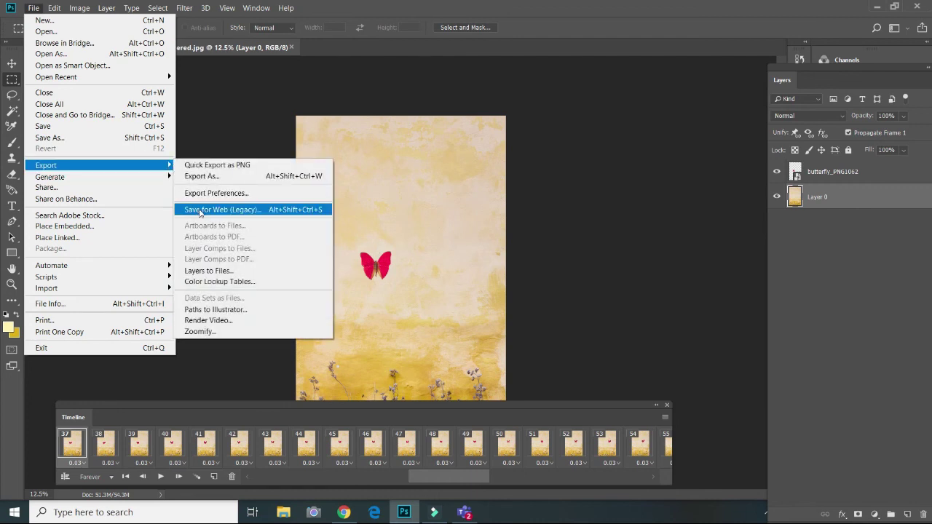
left_click(201, 212)
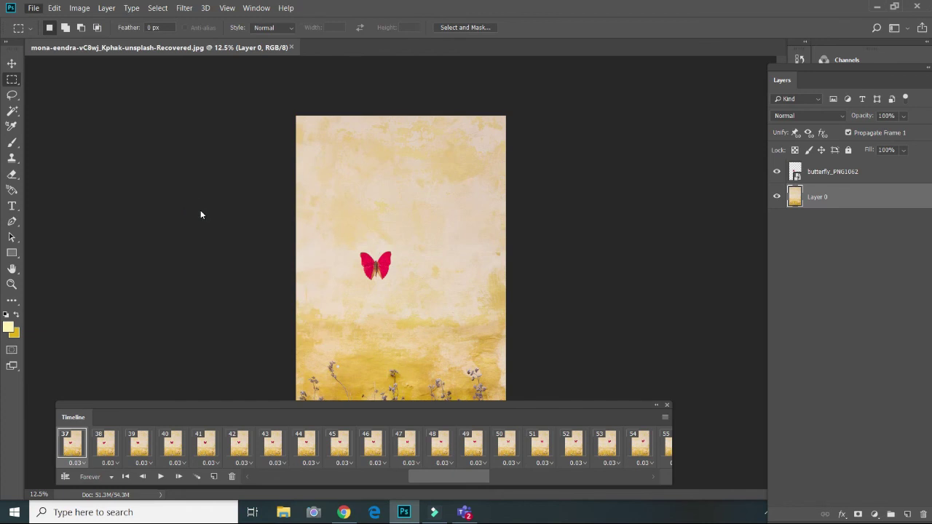